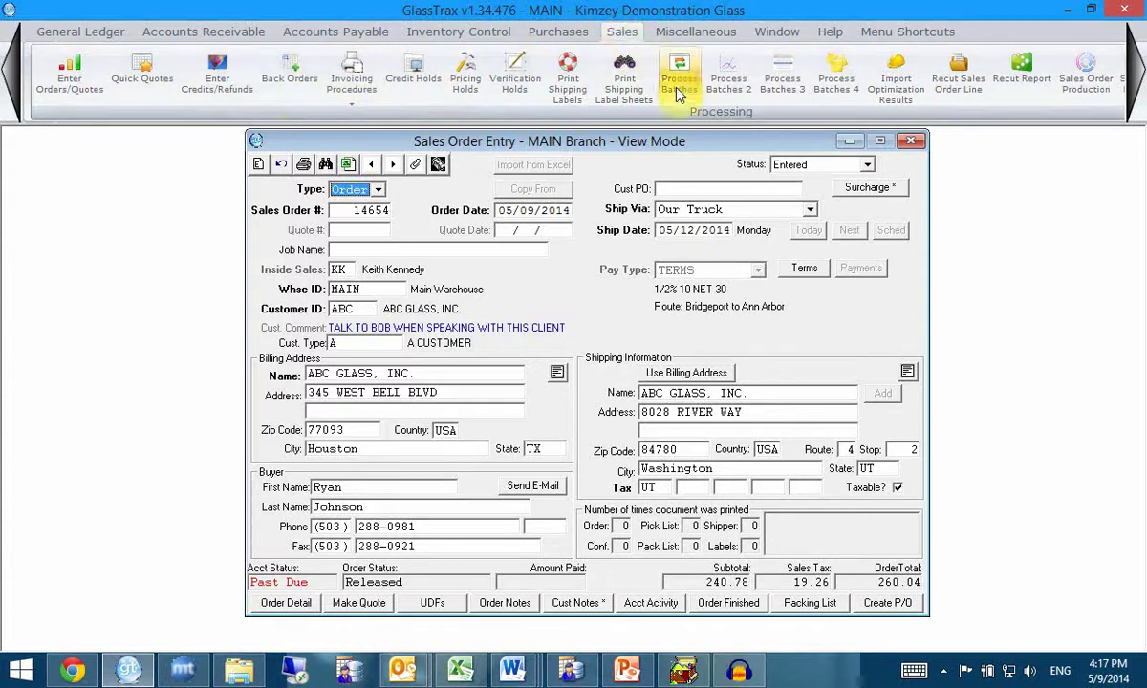
click(344, 81)
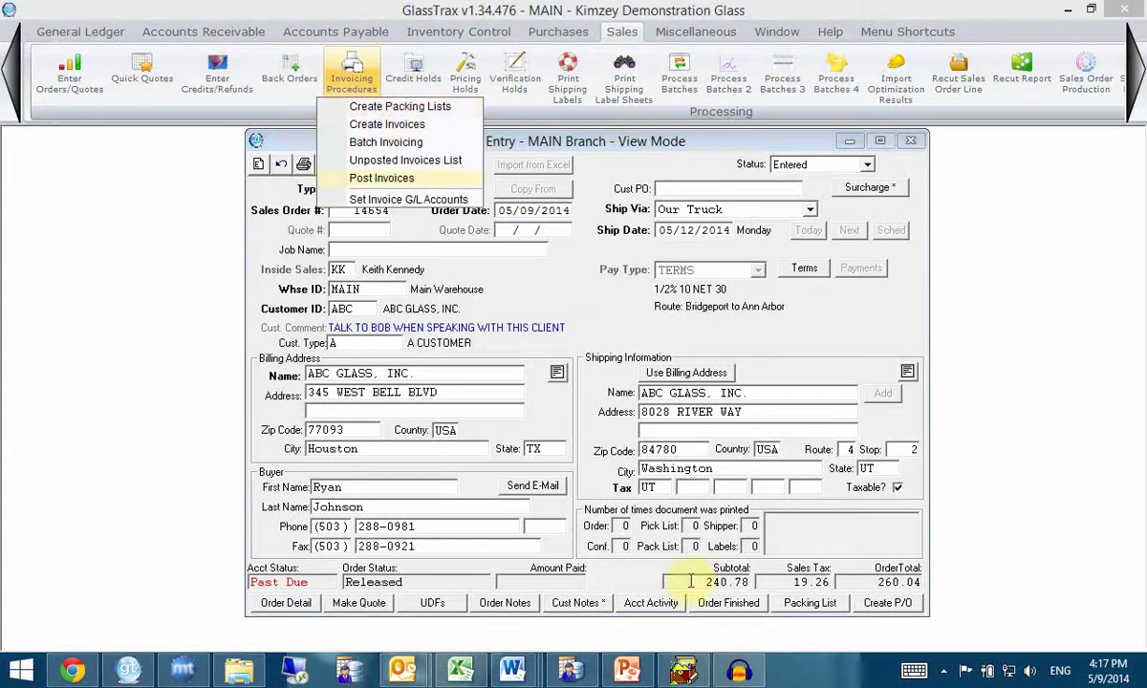
click(765, 346)
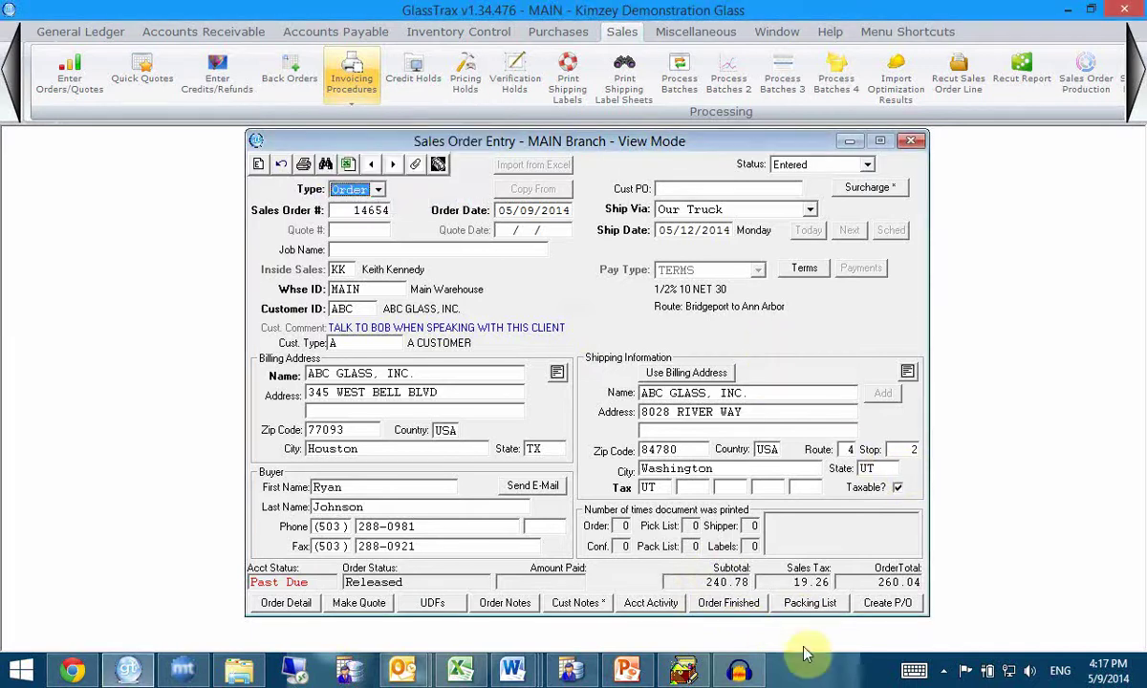
Create a packing list dated 05/09/2014 for the three lines of the open sales order, without printing it
click(810, 602)
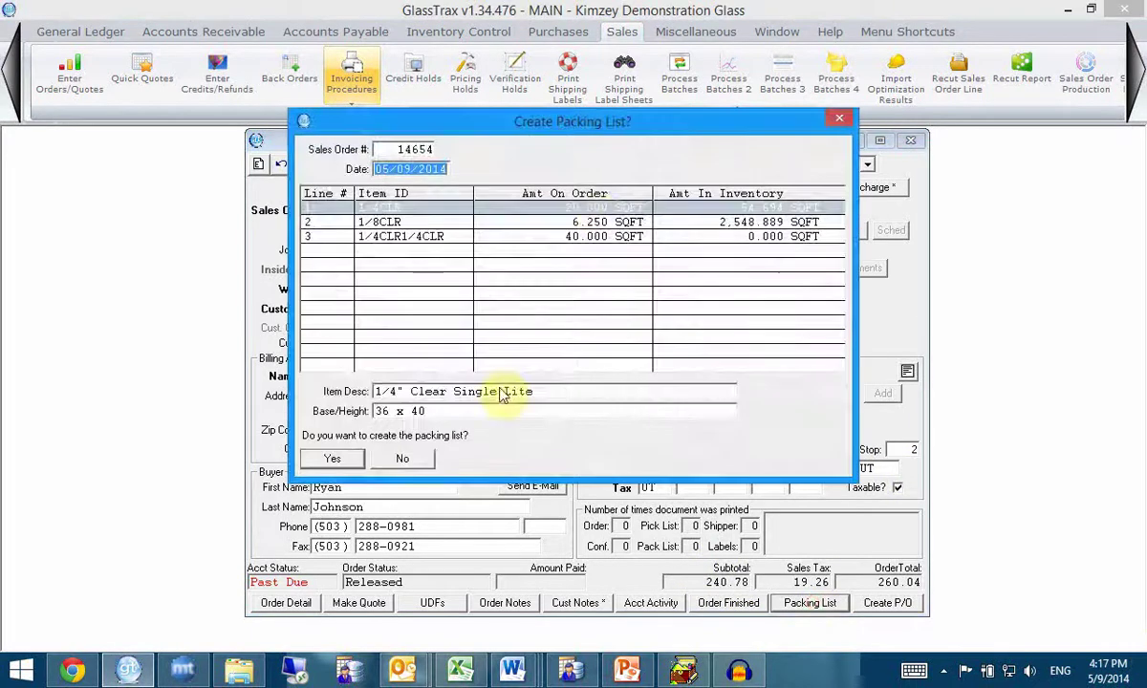
click(590, 222)
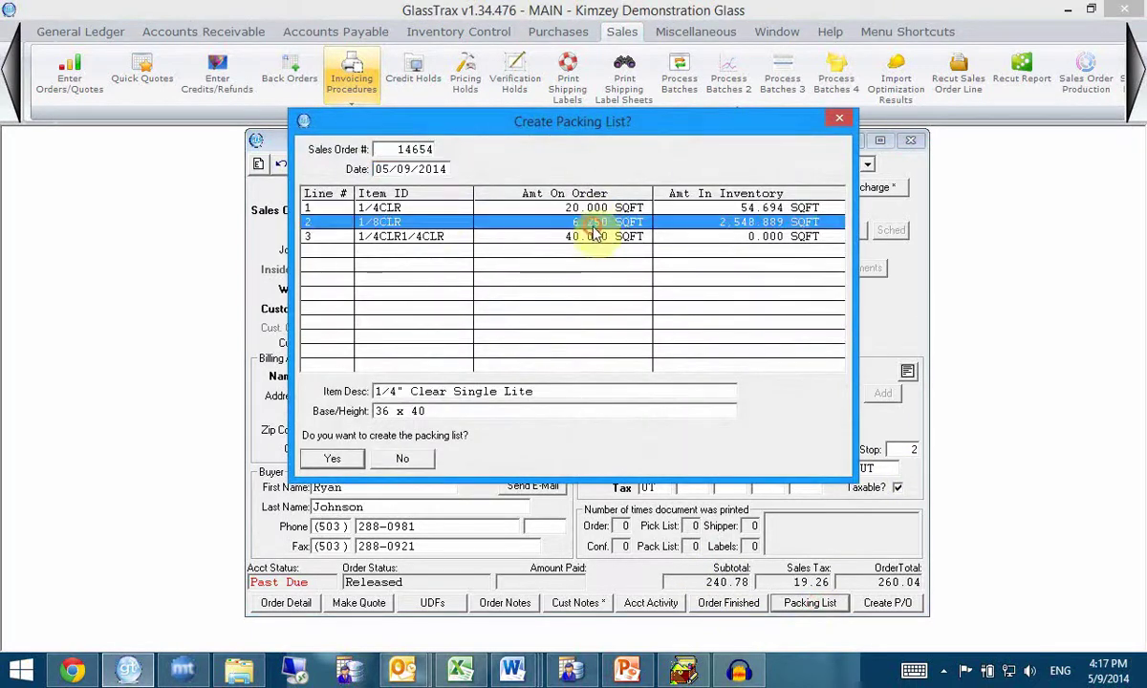
click(594, 237)
click(587, 221)
click(552, 207)
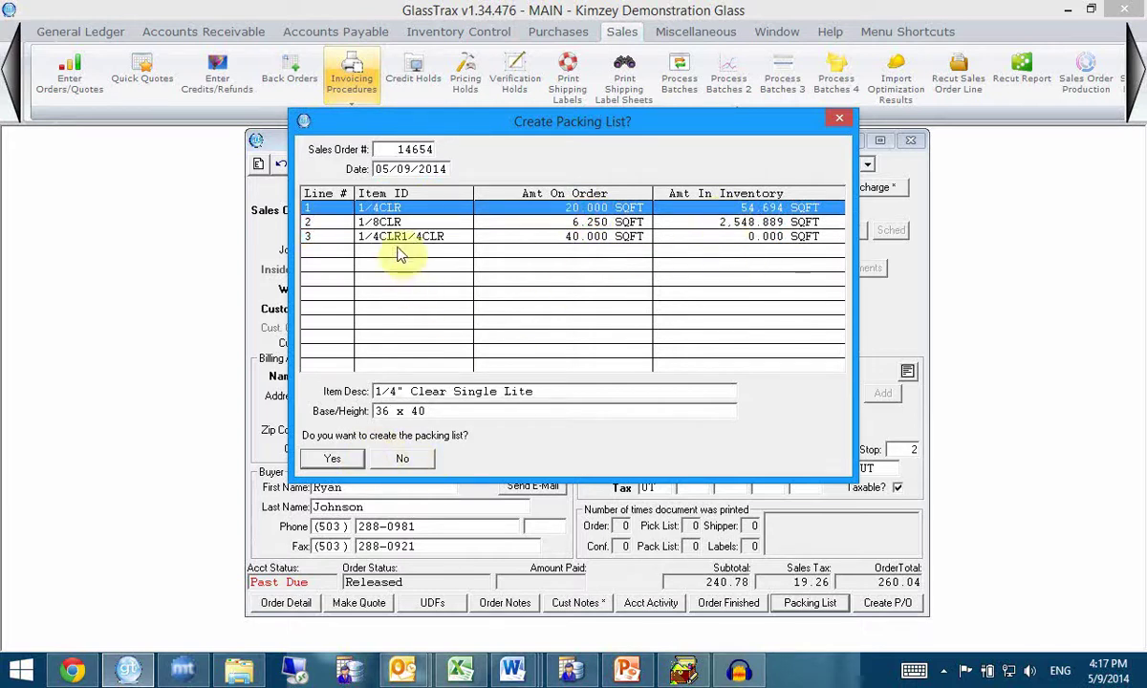
click(323, 459)
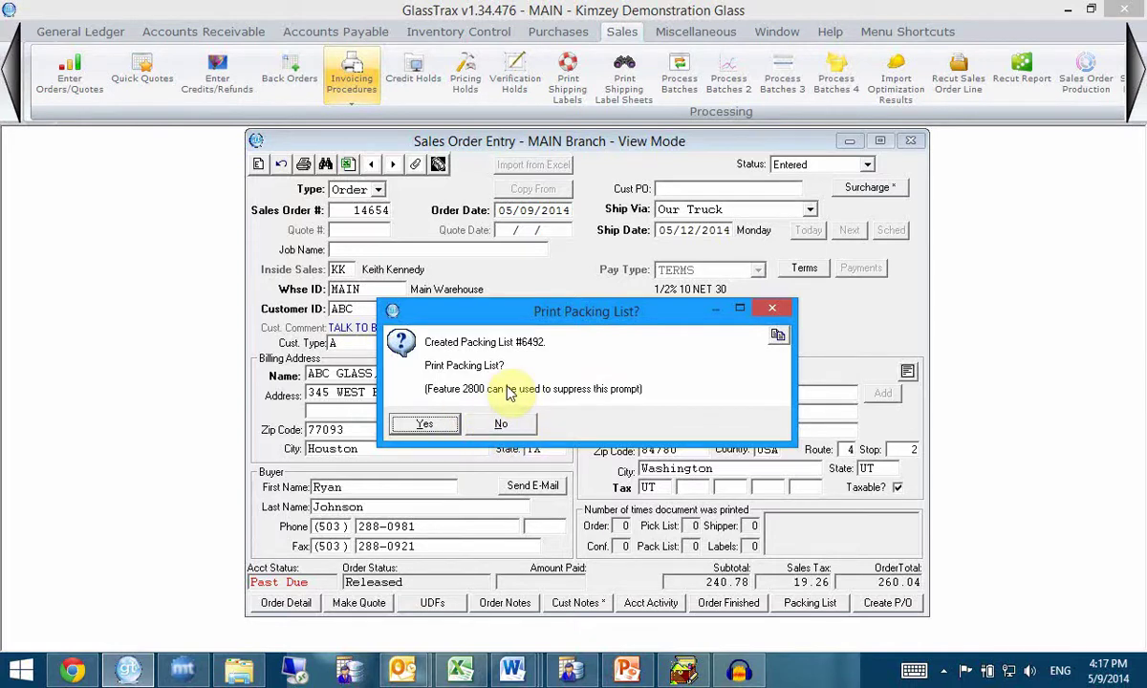
click(501, 425)
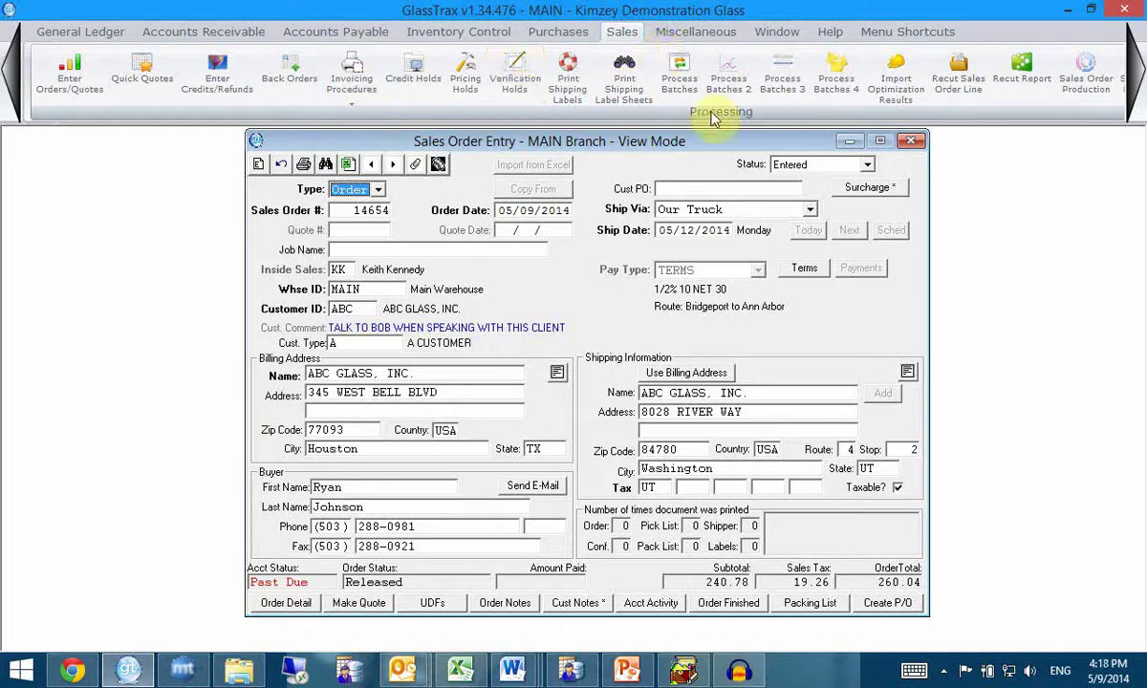
Open Batch Invoicing and filter the packing lists to customer ID ABC
click(352, 78)
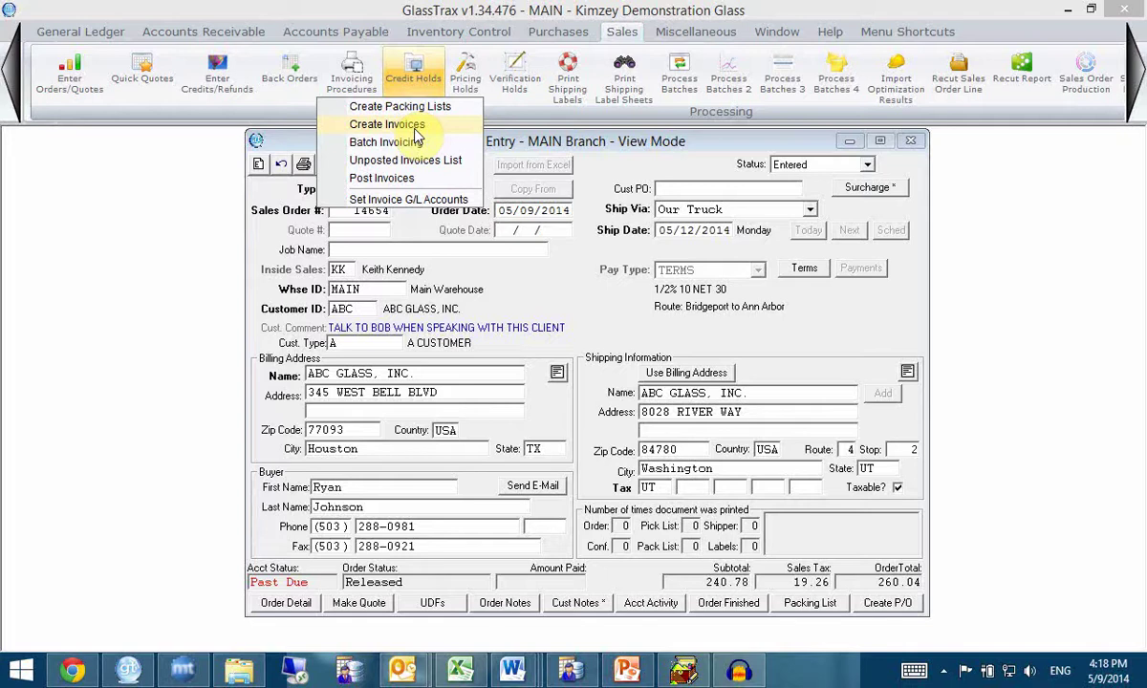
click(368, 142)
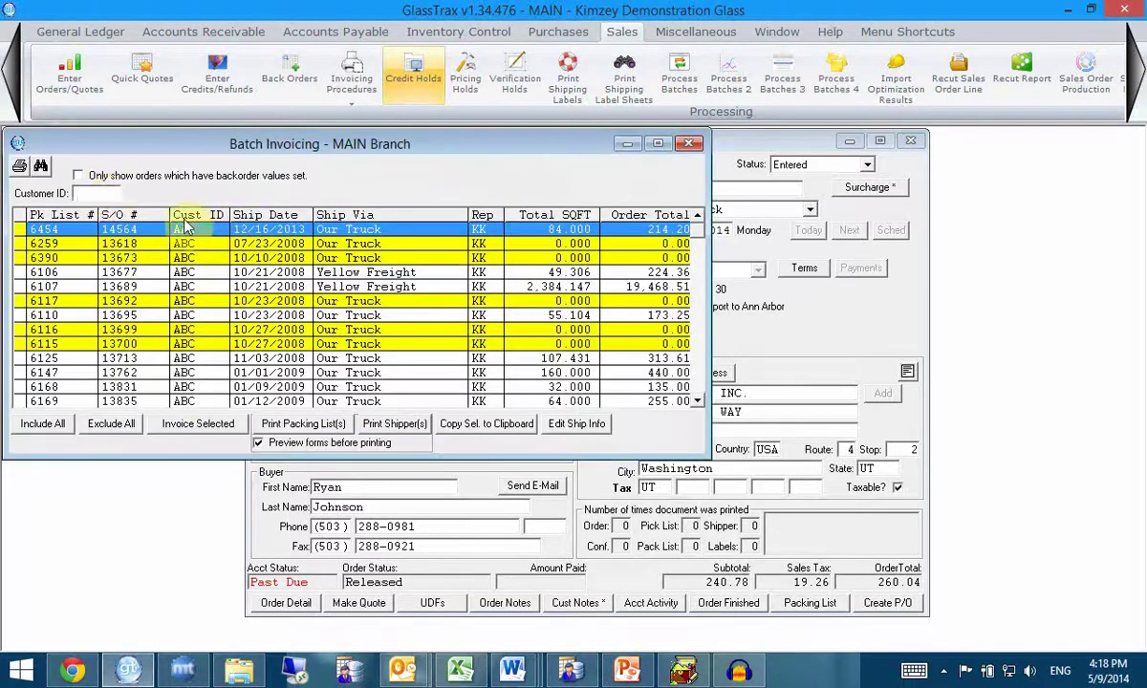
text(AA)
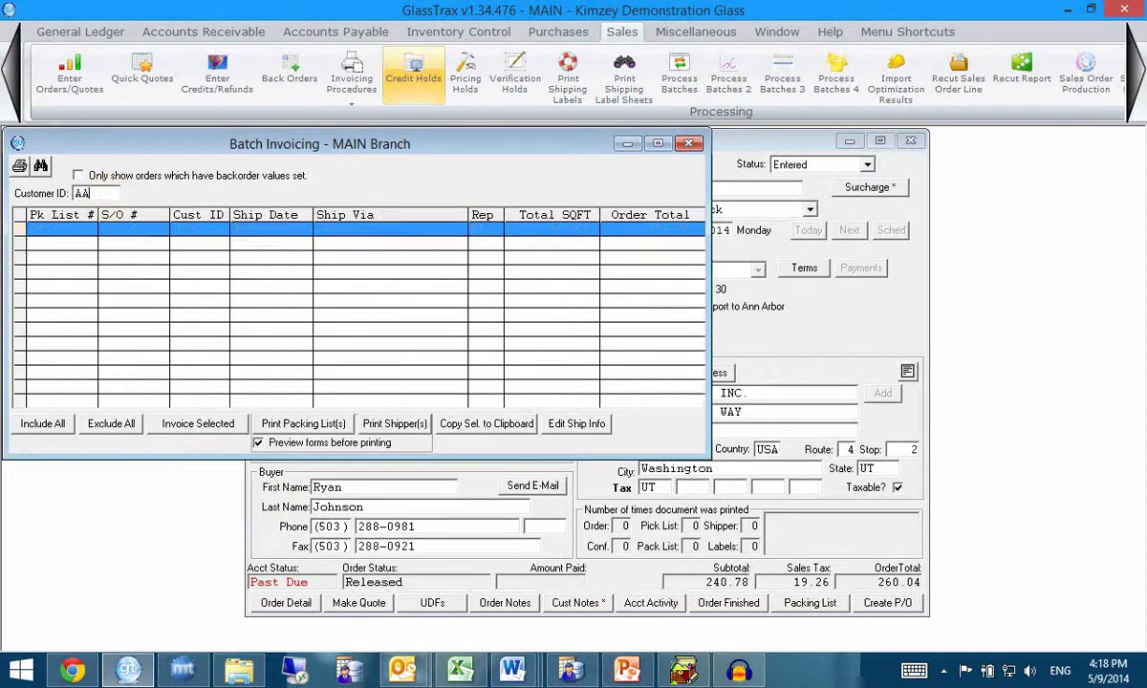
key(BackSpace)
key(BackSpace)
text(ABC)
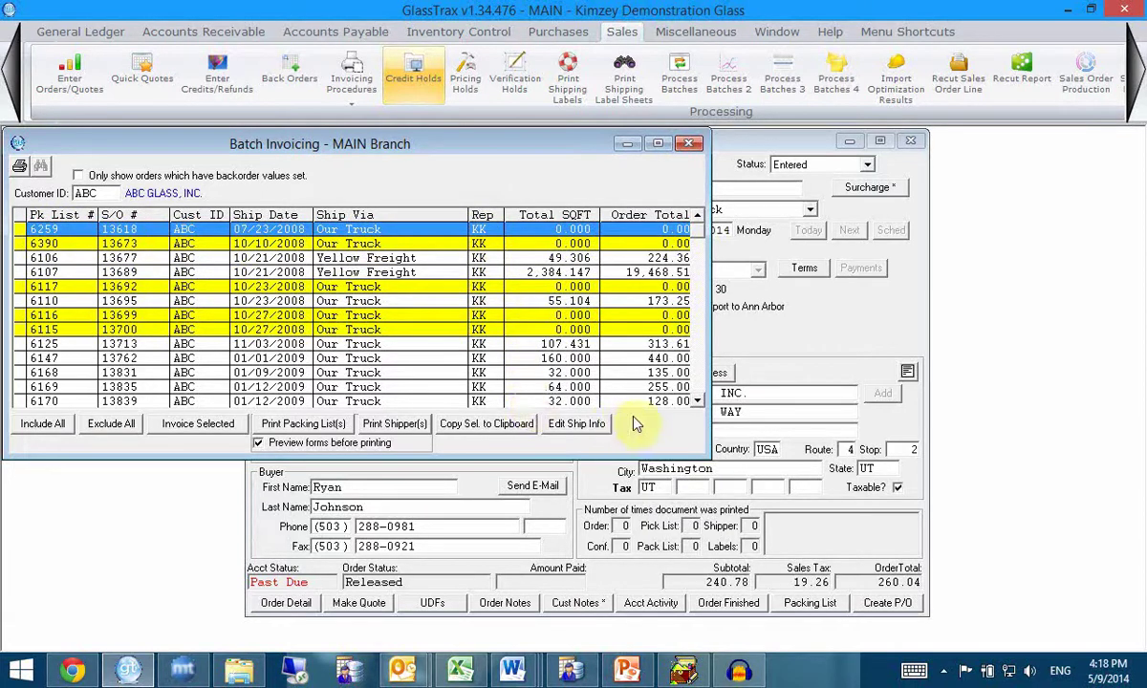
click(698, 401)
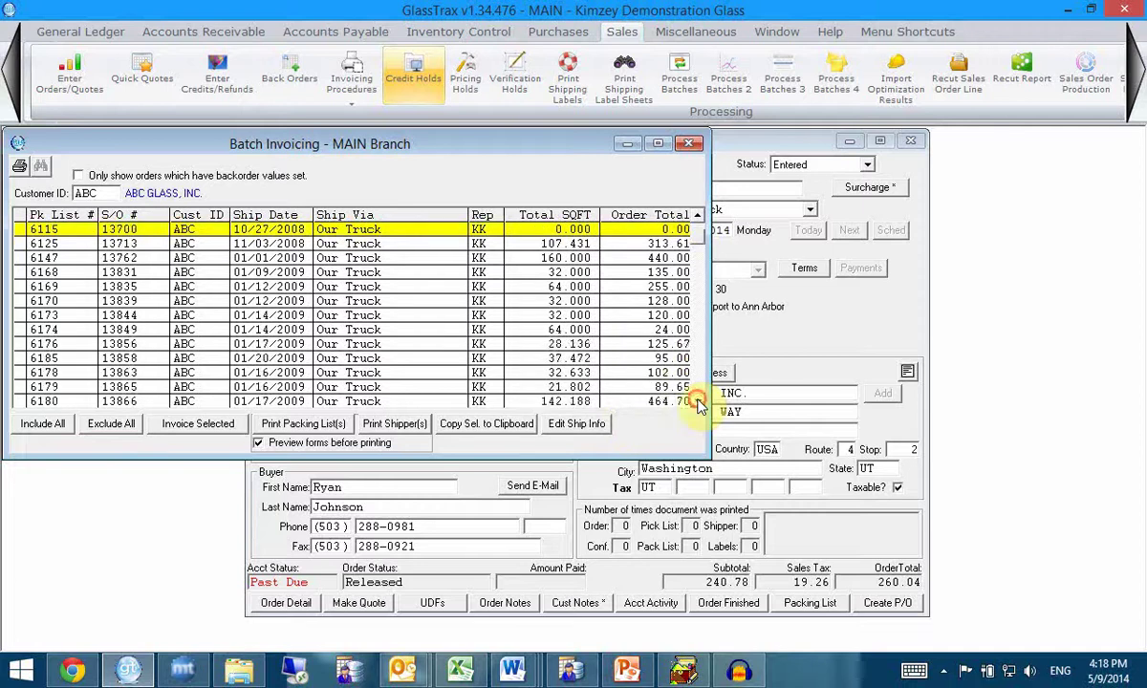
click(697, 216)
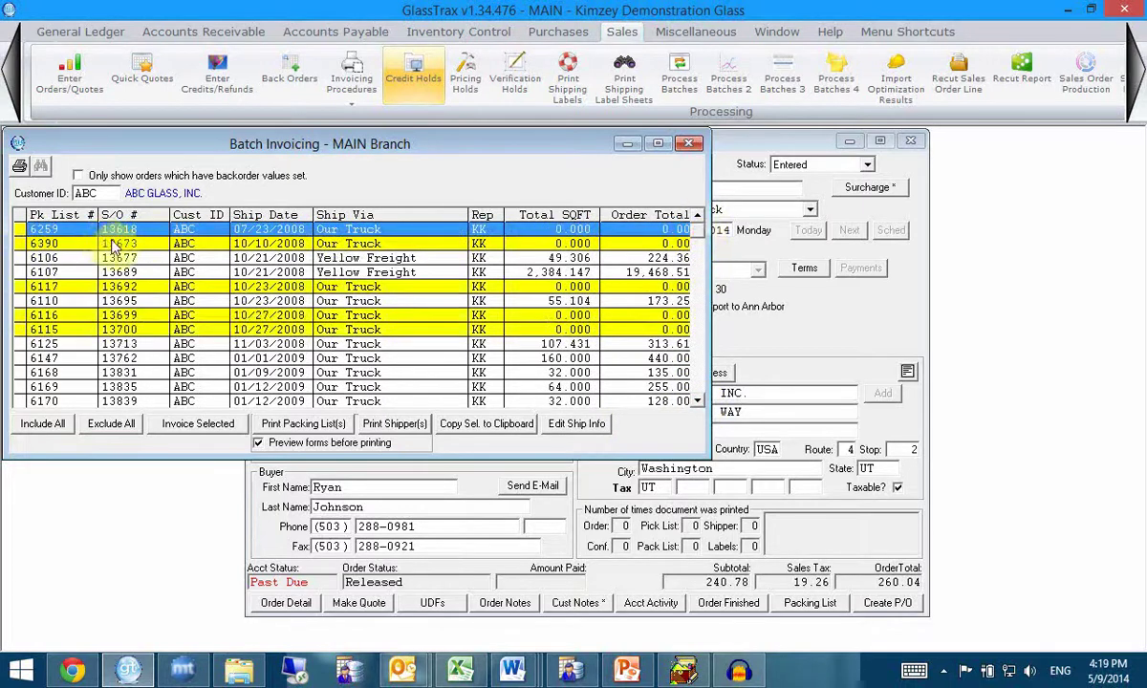
Mark the first three of ABC's packing lists for batch invoicing, and close Batch Invoicing without invoicing them
double_click(63, 231)
double_click(67, 244)
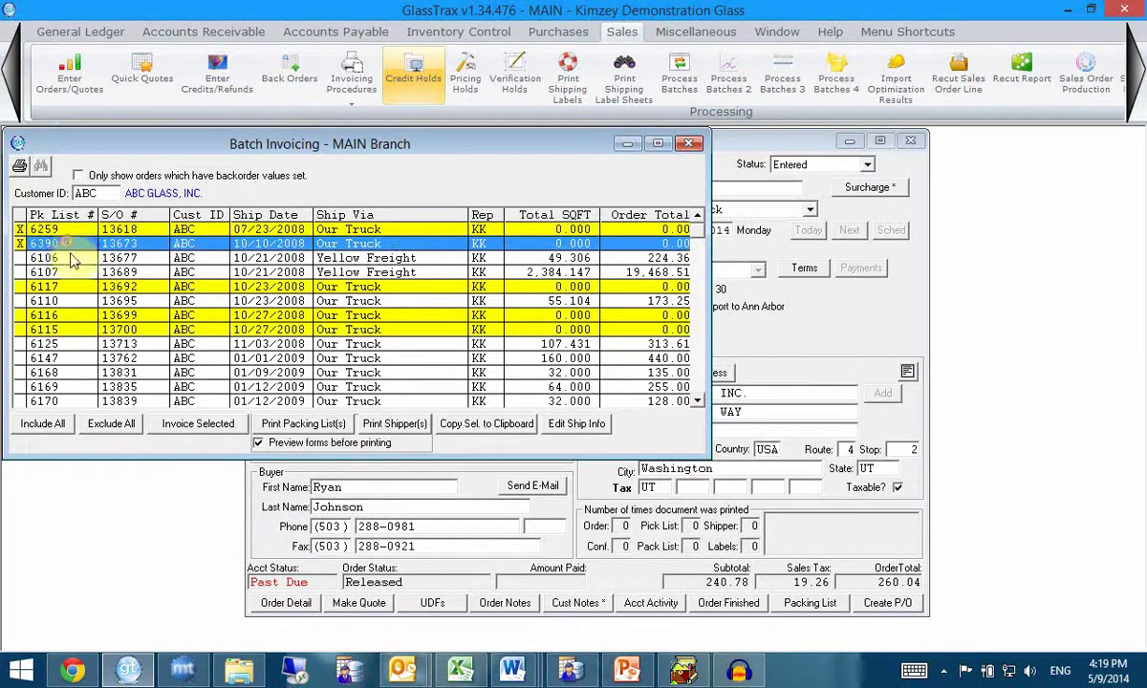
double_click(72, 259)
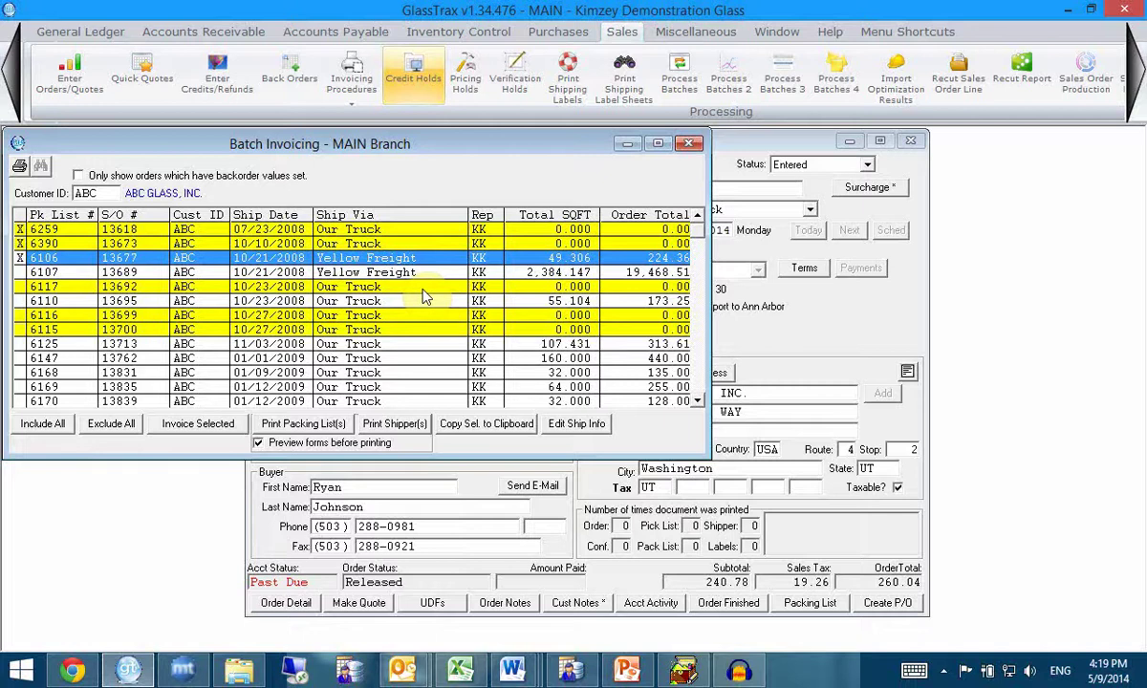
click(445, 276)
click(691, 146)
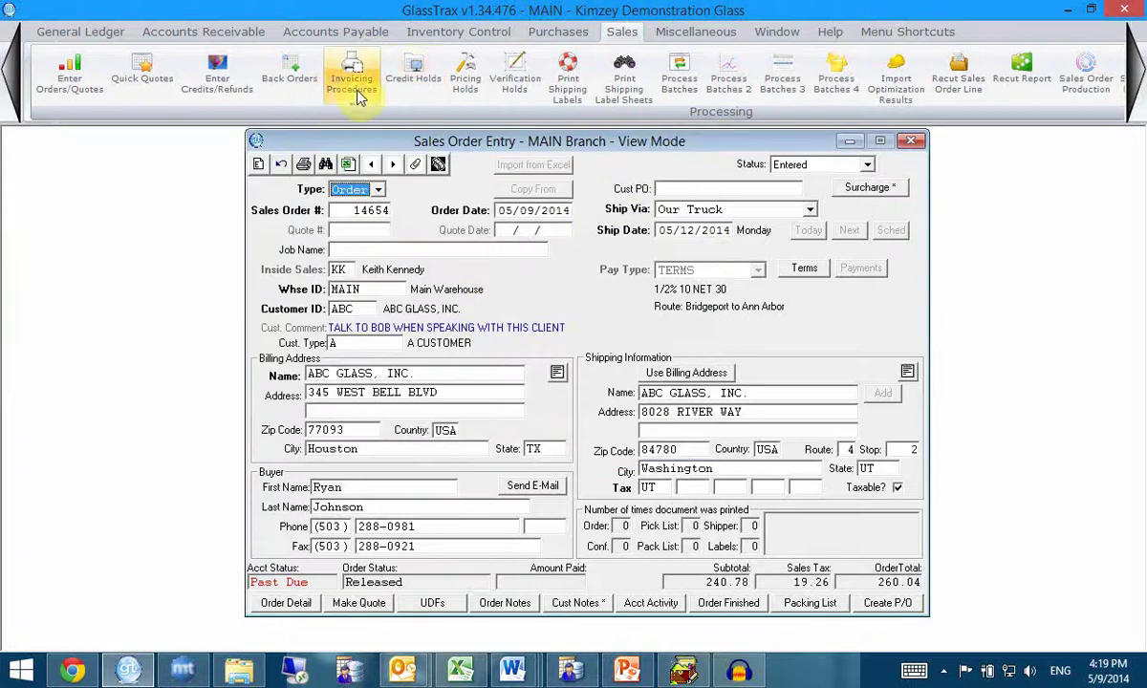
Start an individual invoice dated 05/09/2014 and load packing list 6492 into it
click(355, 88)
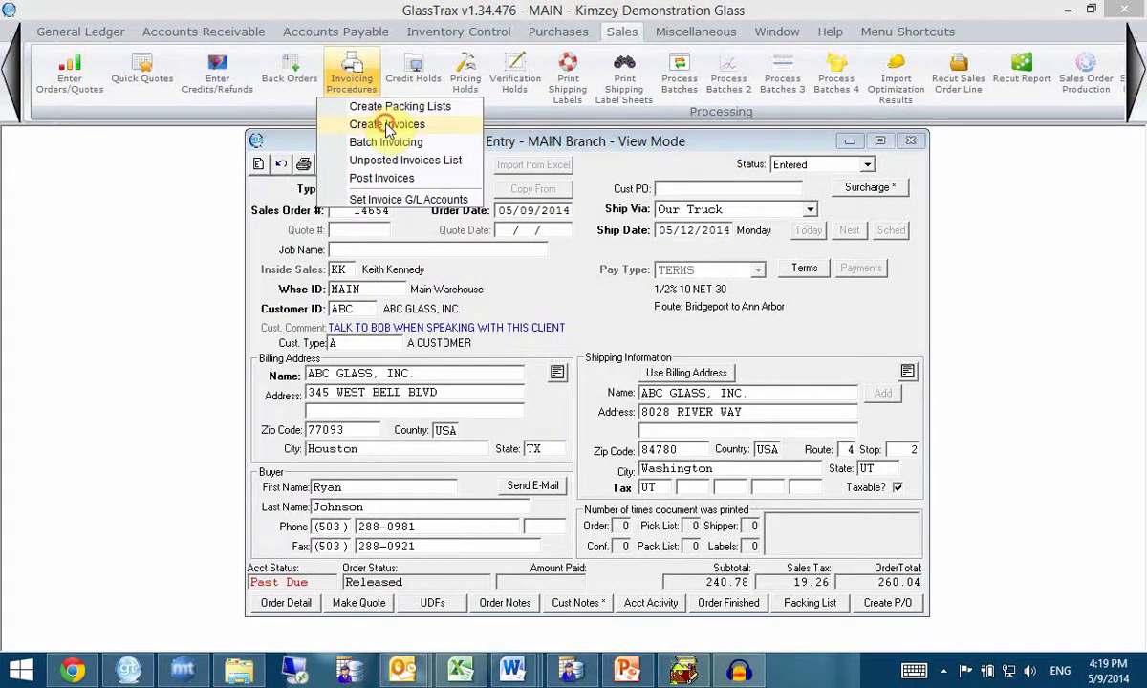
click(379, 124)
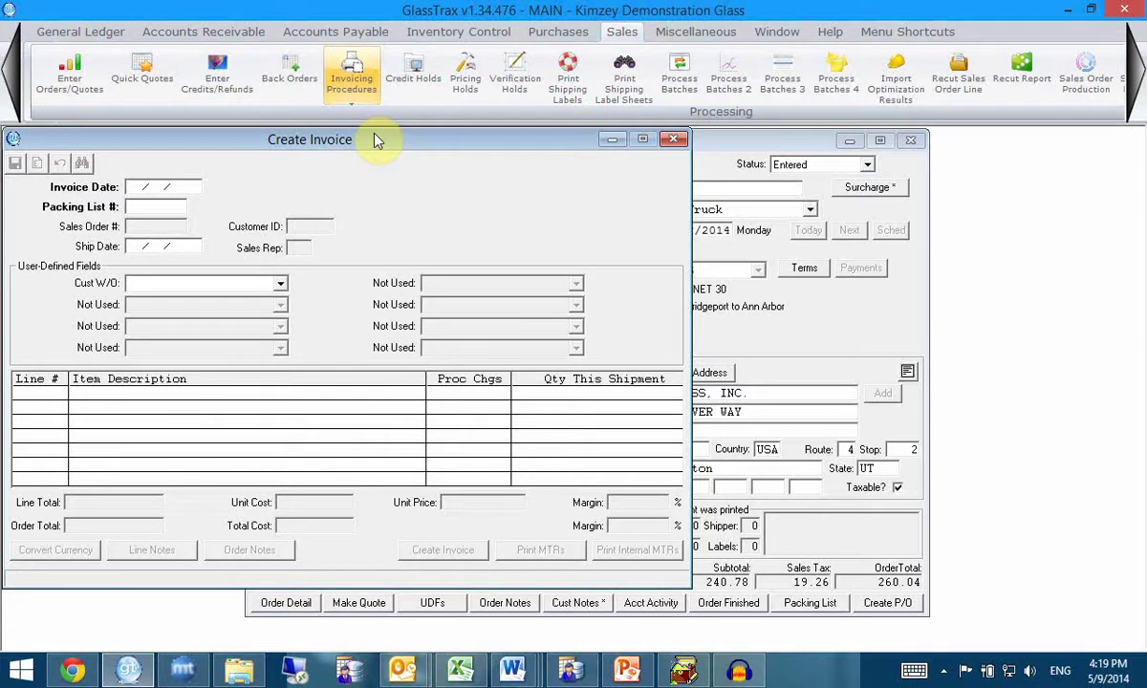
key(Return)
text(6492)
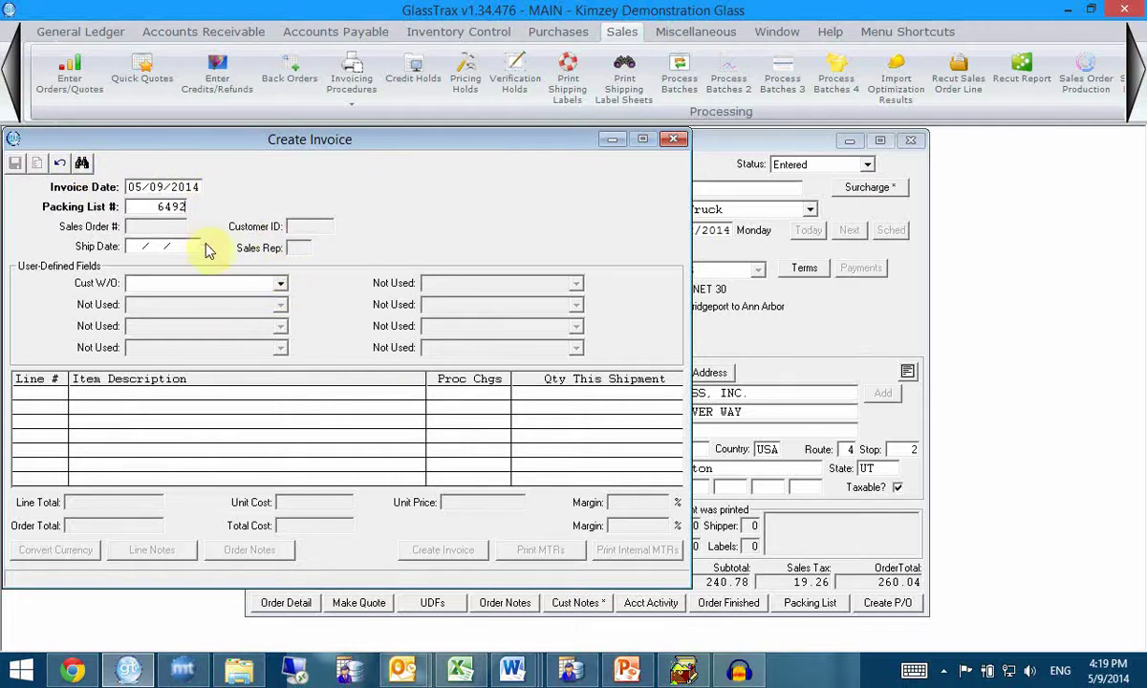
key(Return)
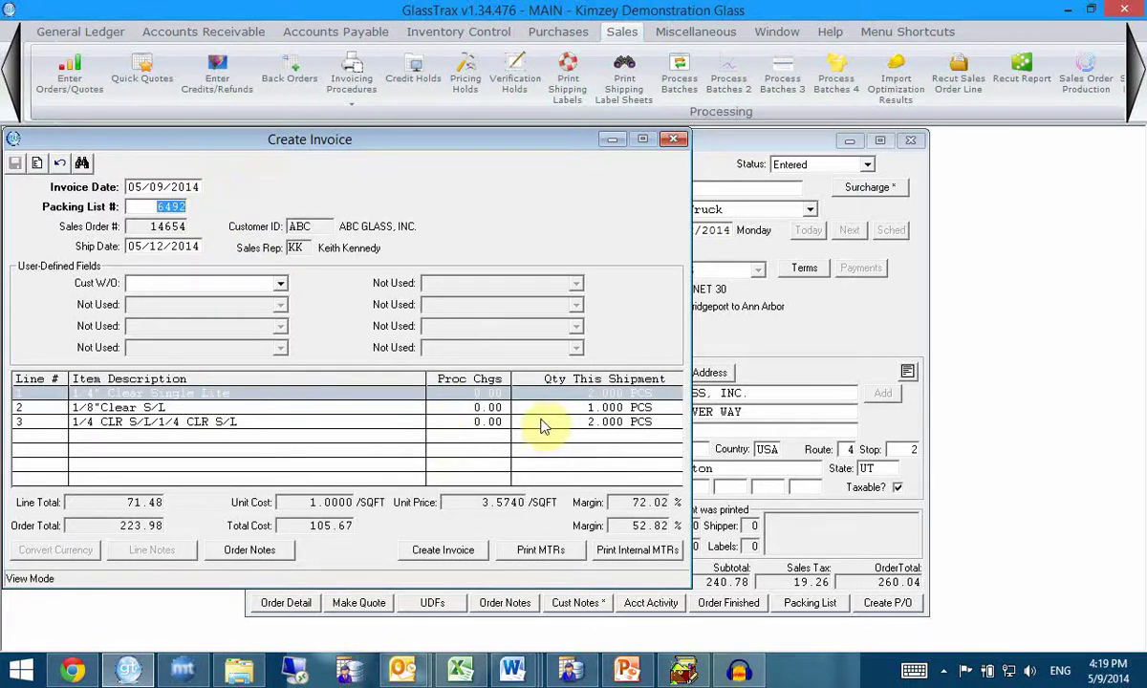
Create the invoice with number 101112, decline printing it, and close the Create Invoice window
click(444, 553)
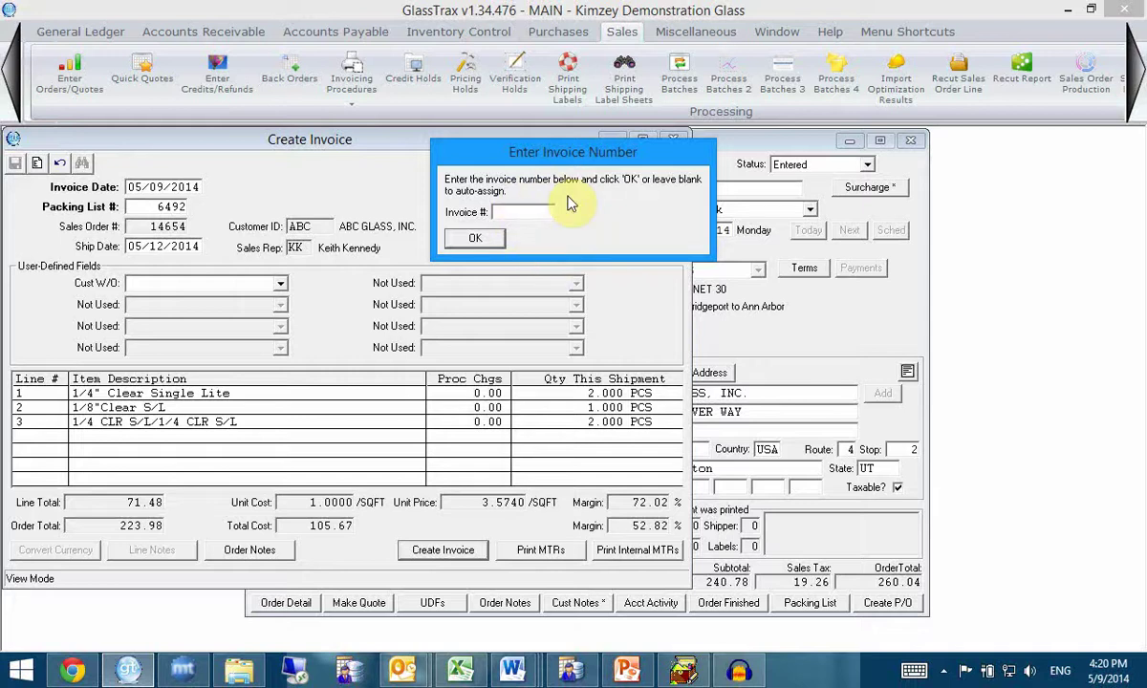
text(10111)
key(BackSpace)
text(12)
click(467, 239)
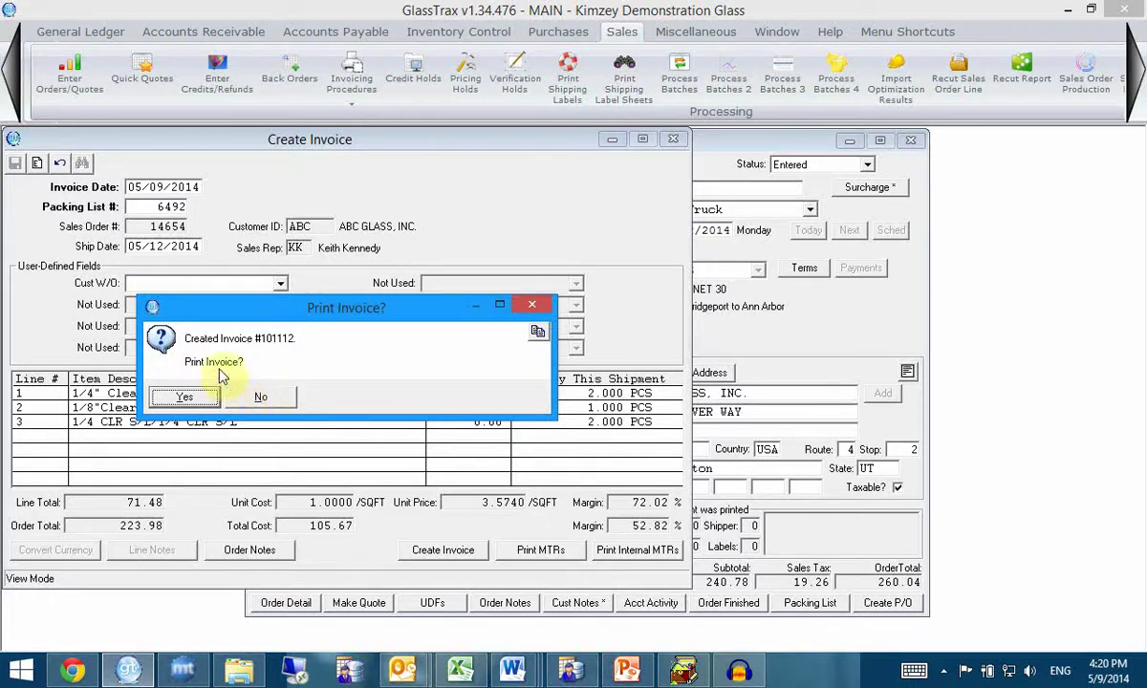
click(259, 398)
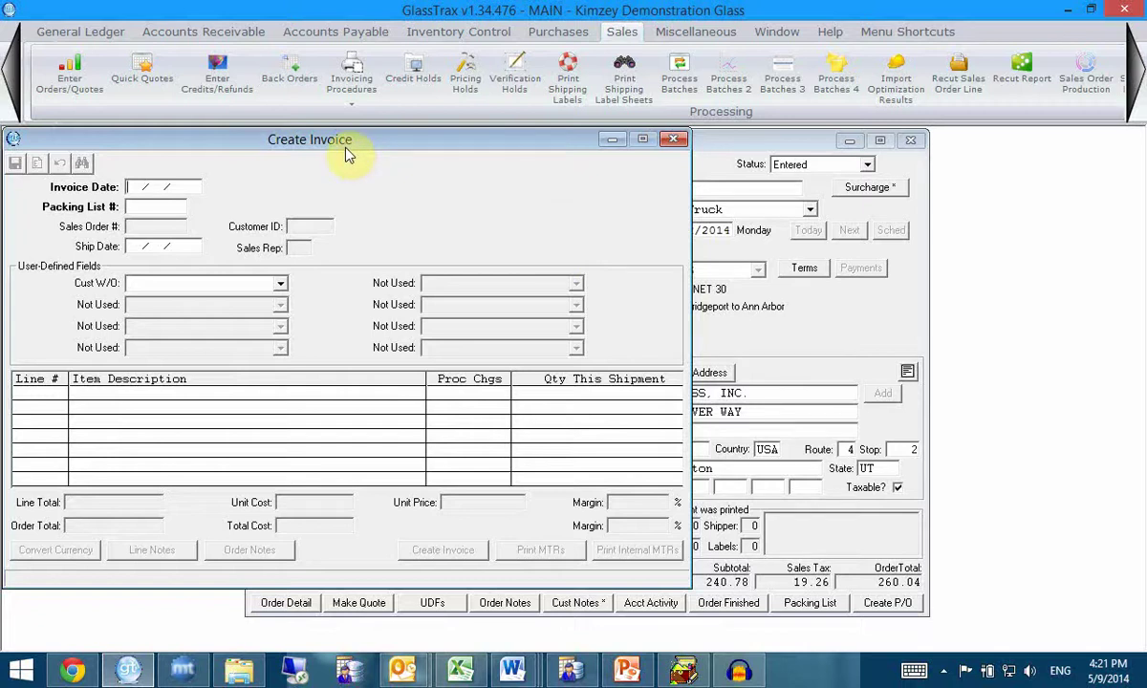
click(673, 140)
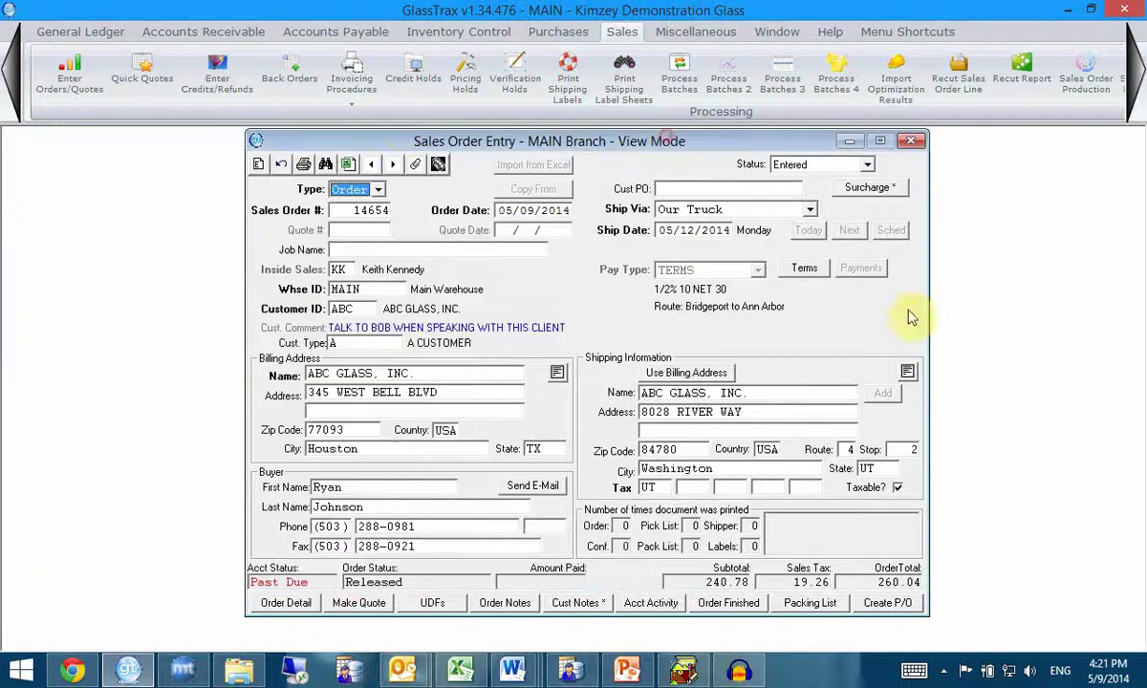
Post only invoice 101112 using an exact invoice number match, decline the G/L report, and close Post Invoices
click(352, 84)
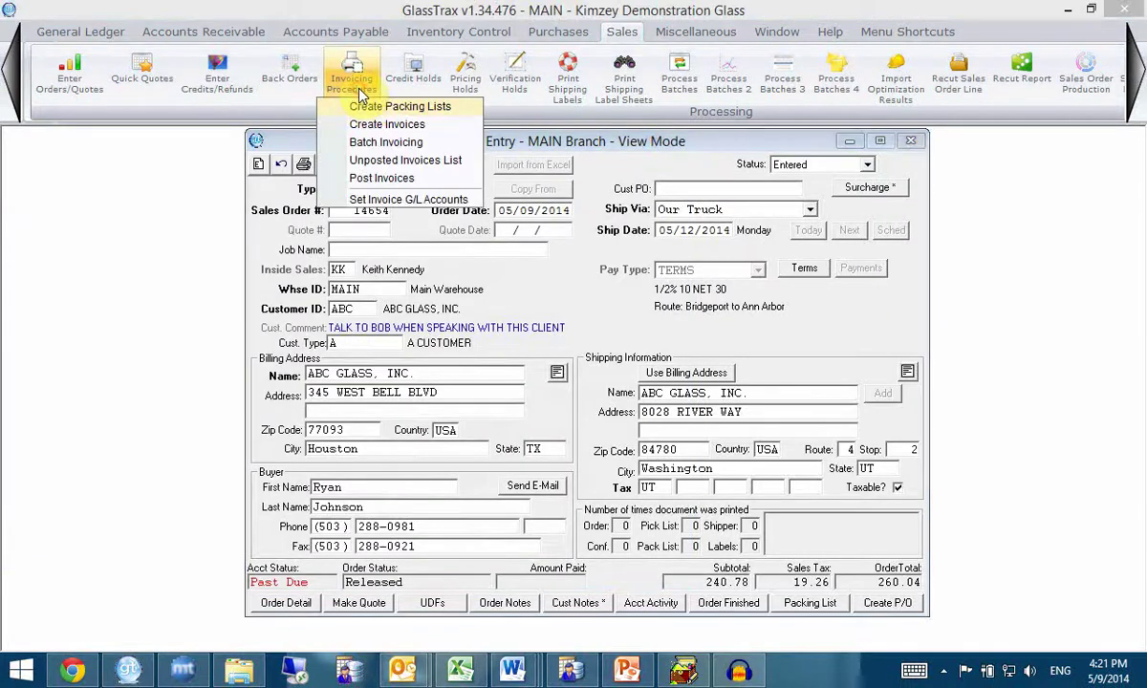
click(383, 180)
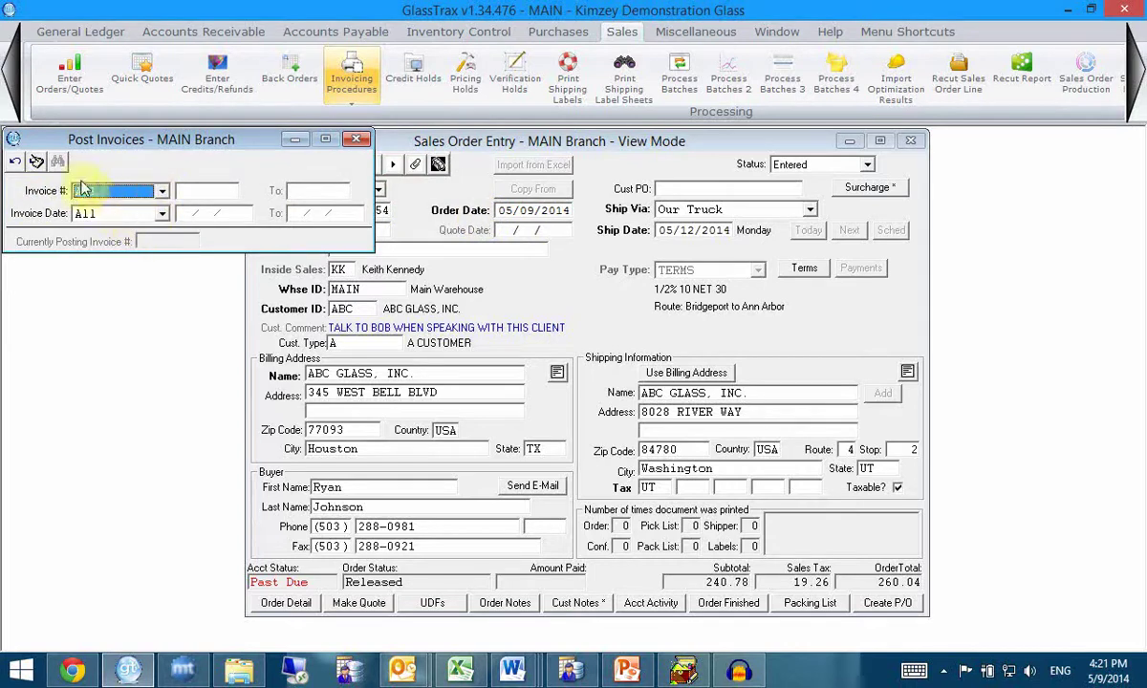
click(159, 196)
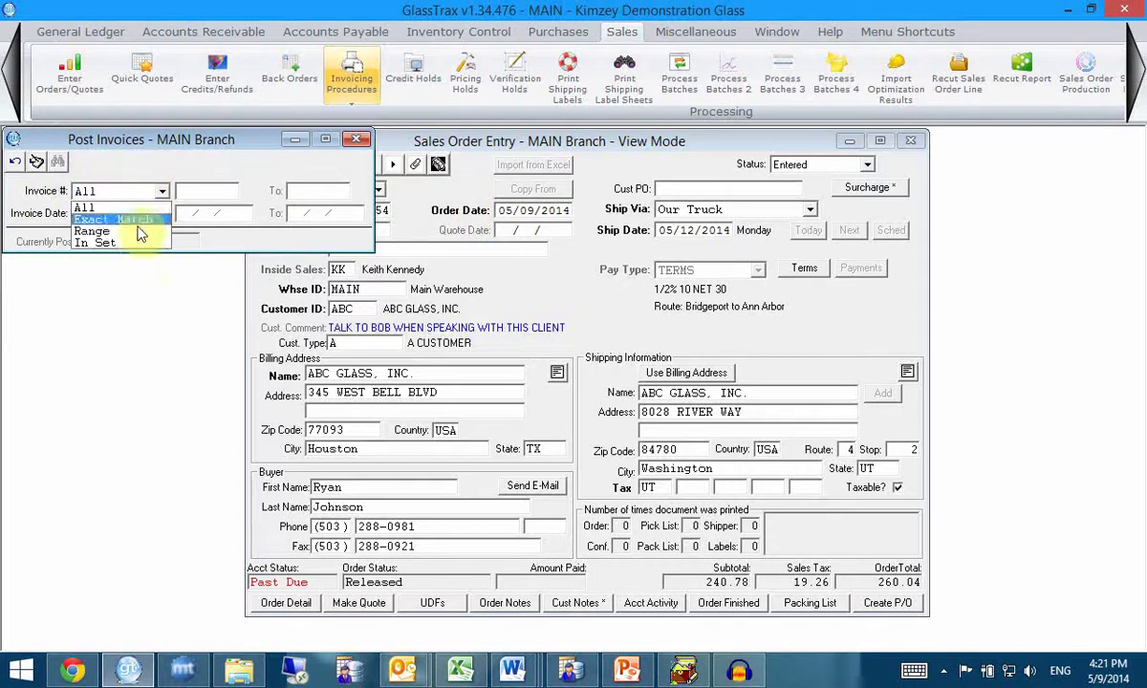
click(139, 220)
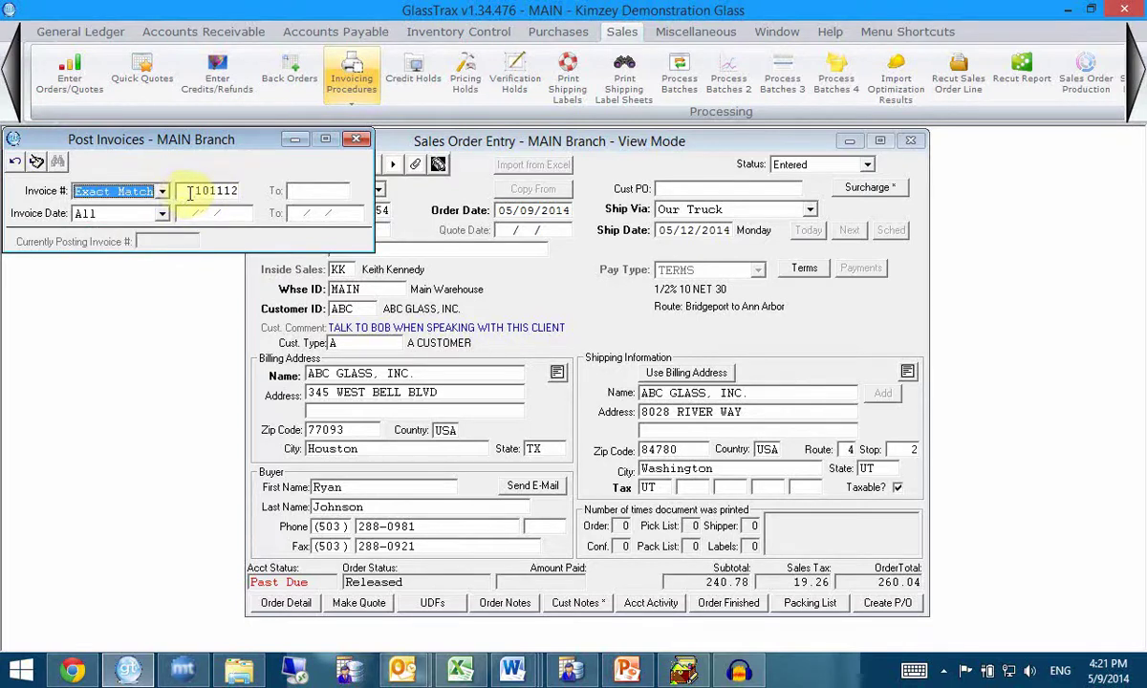
click(36, 163)
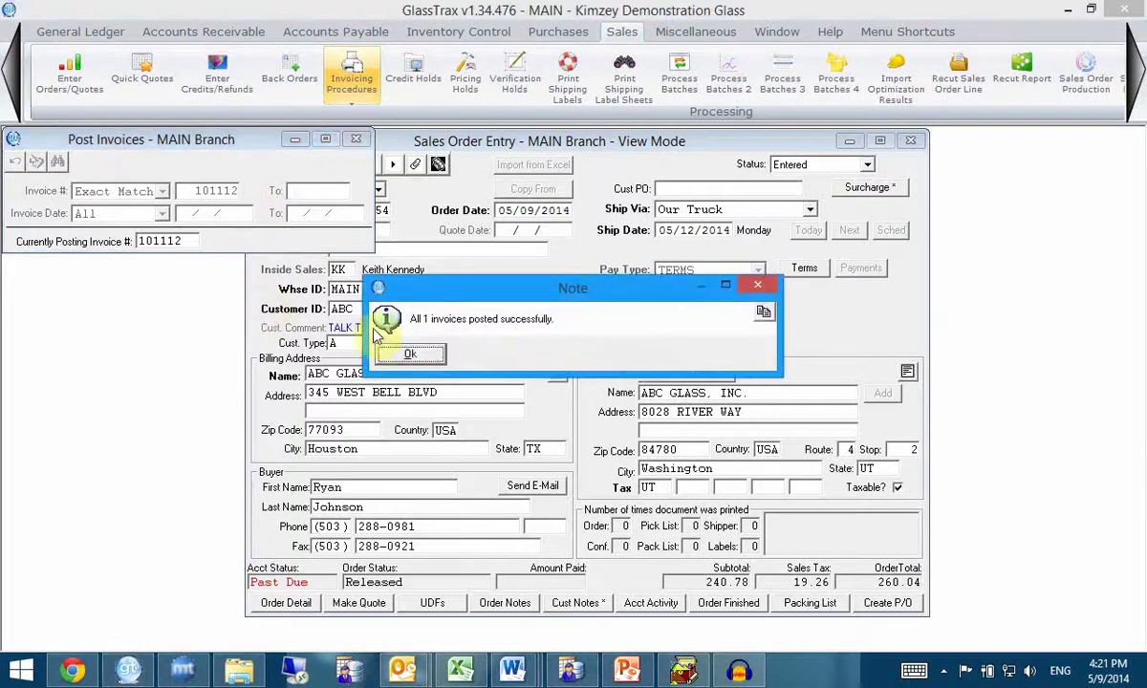
click(426, 358)
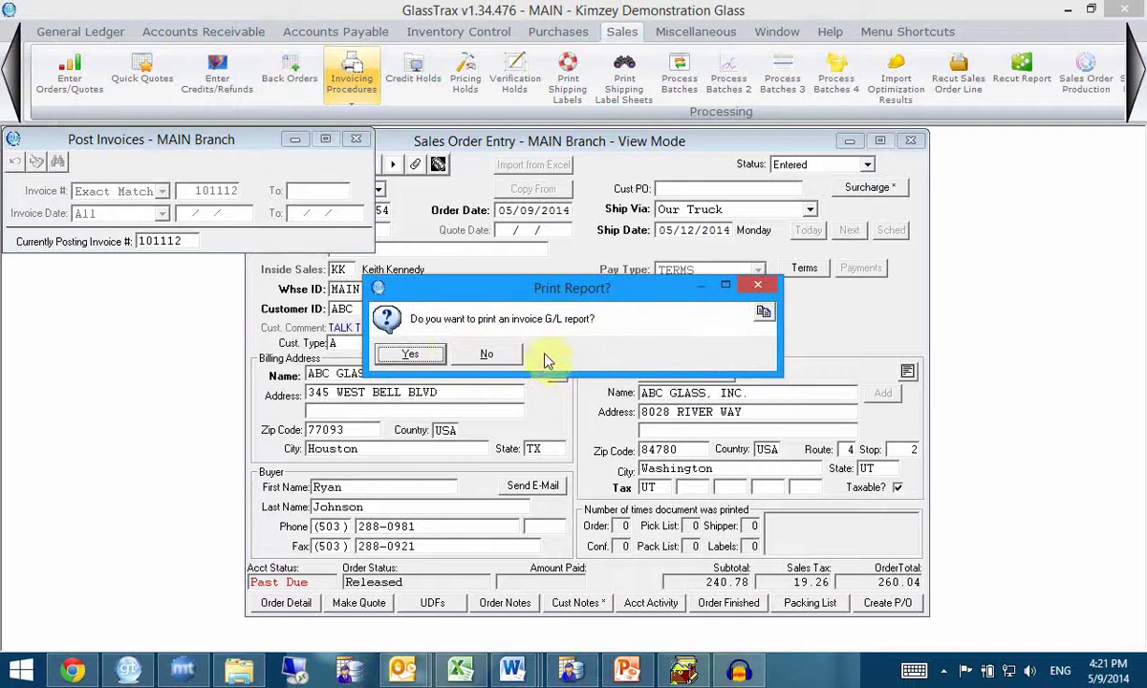
click(483, 355)
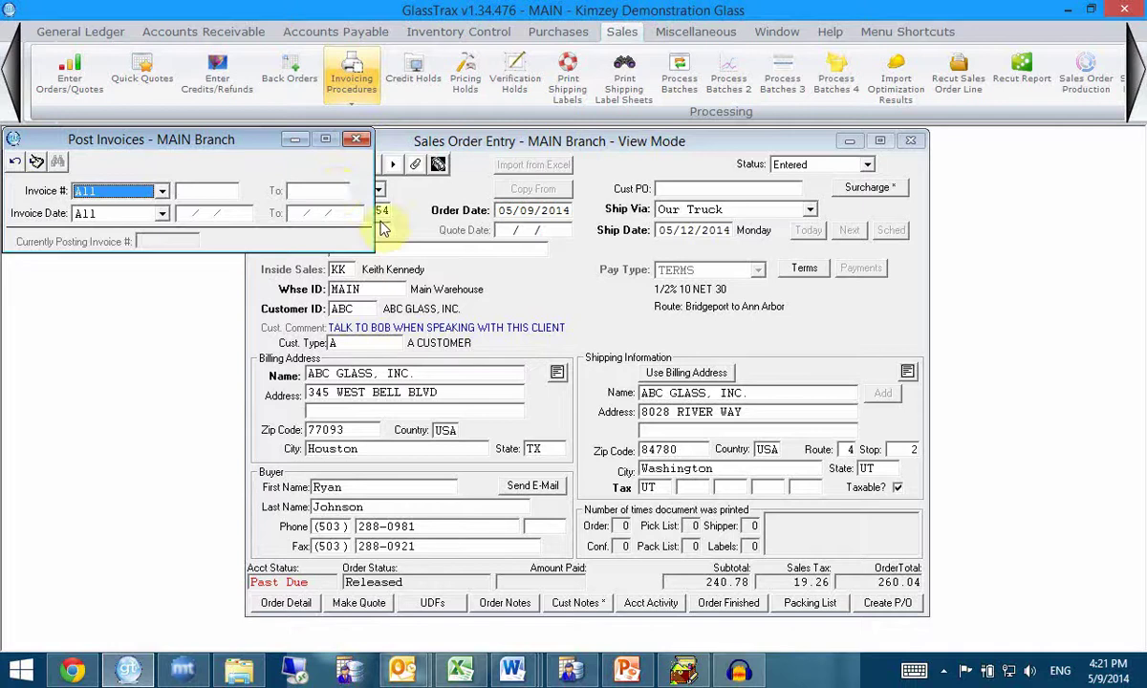
click(355, 139)
Load customer ABC in Customer Maintenance and review the customer's activity for the posted invoice, closing the activity view when done
click(239, 31)
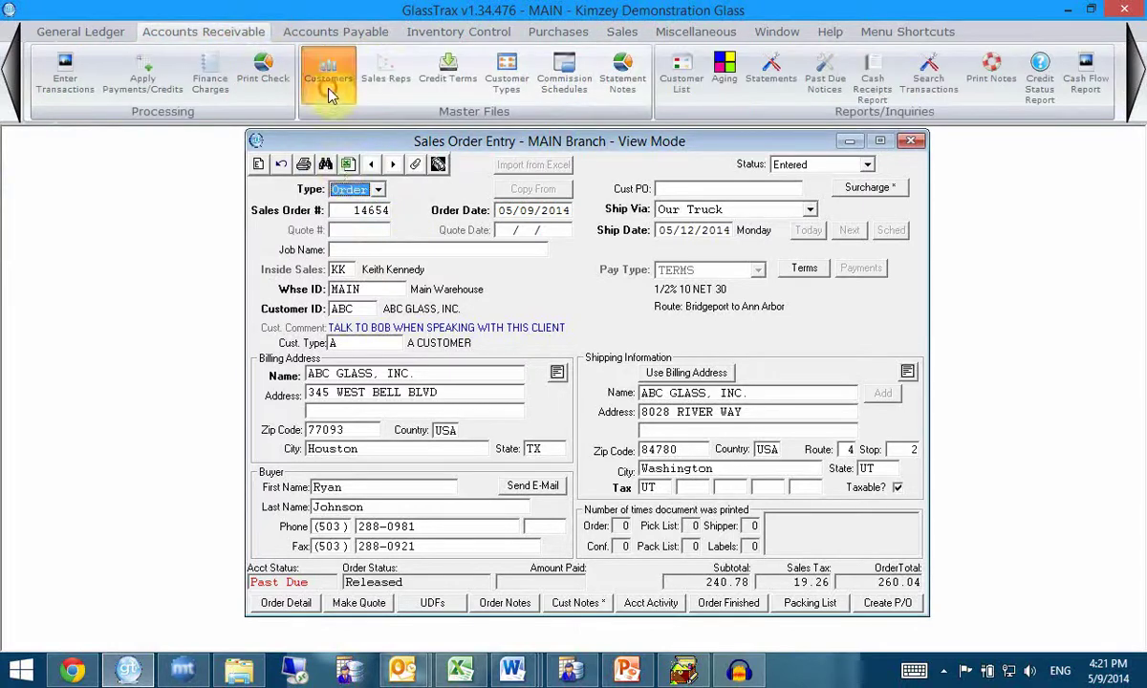
click(328, 86)
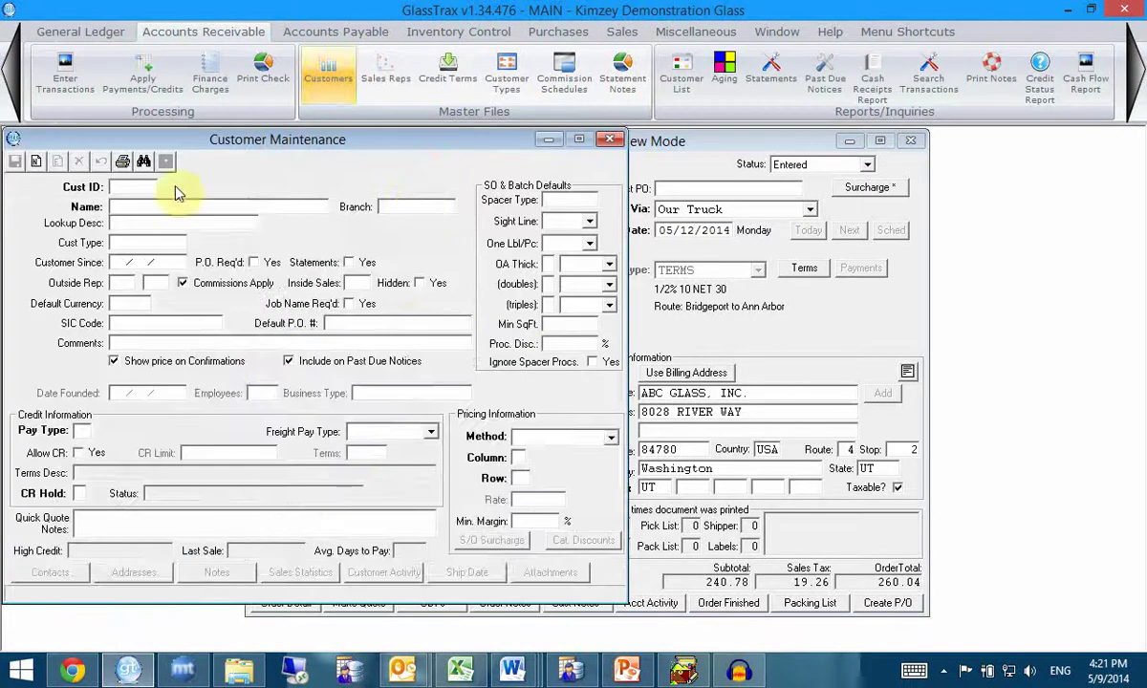
text(ABC)
key(Return)
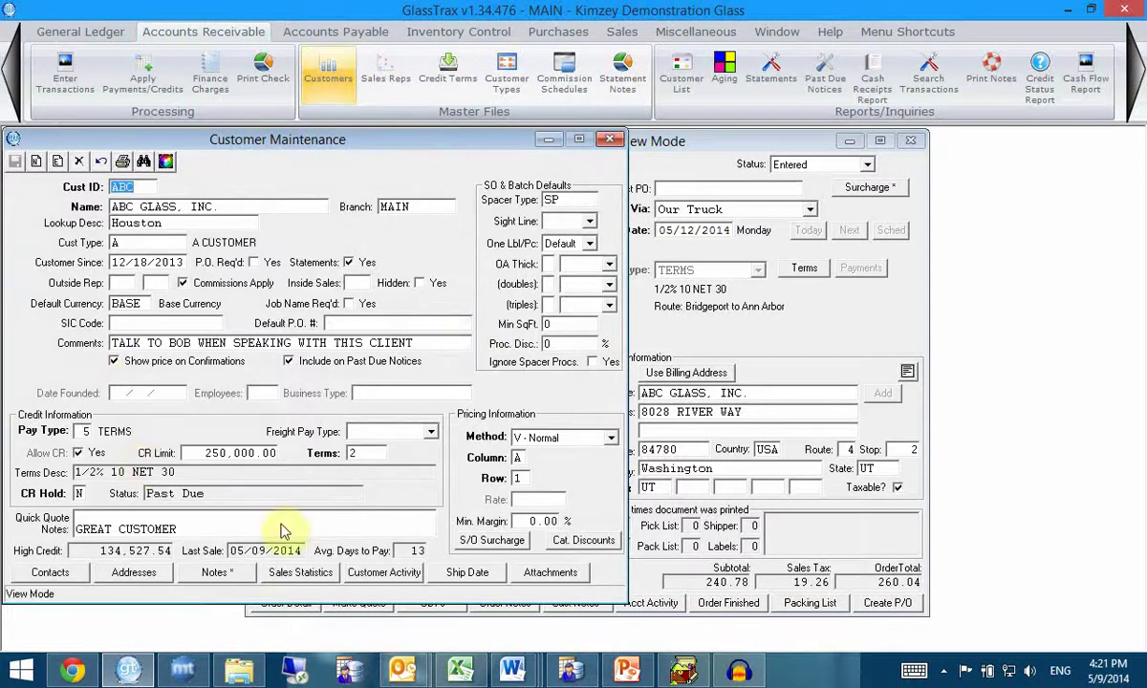
click(363, 573)
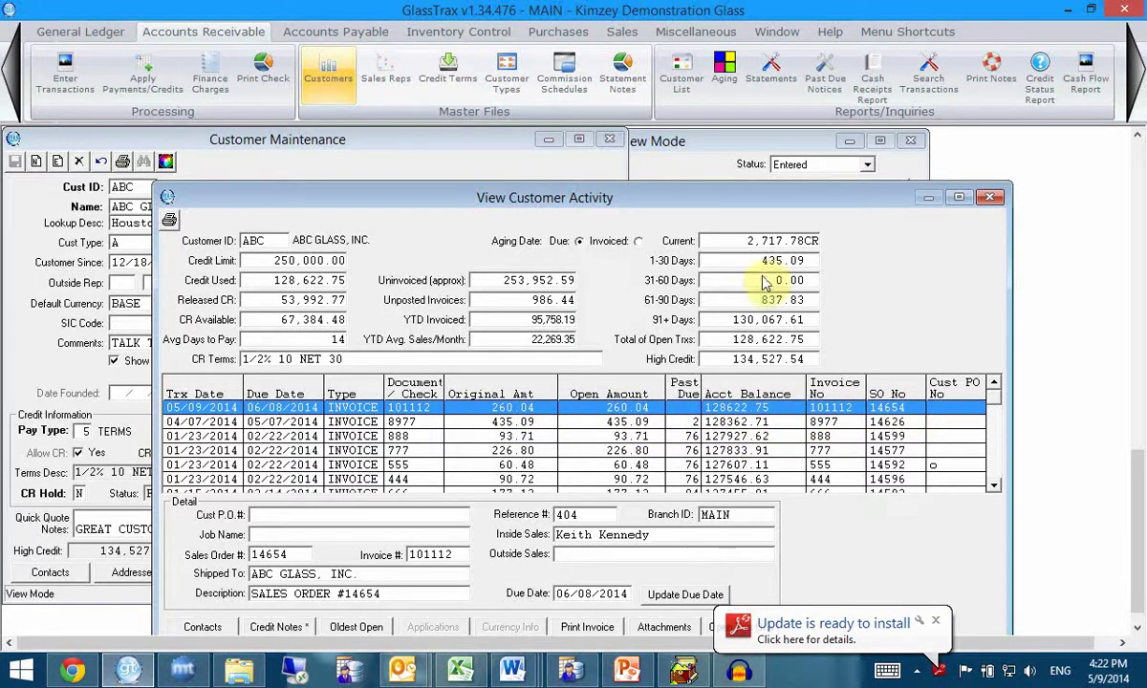
drag(724, 201, 722, 141)
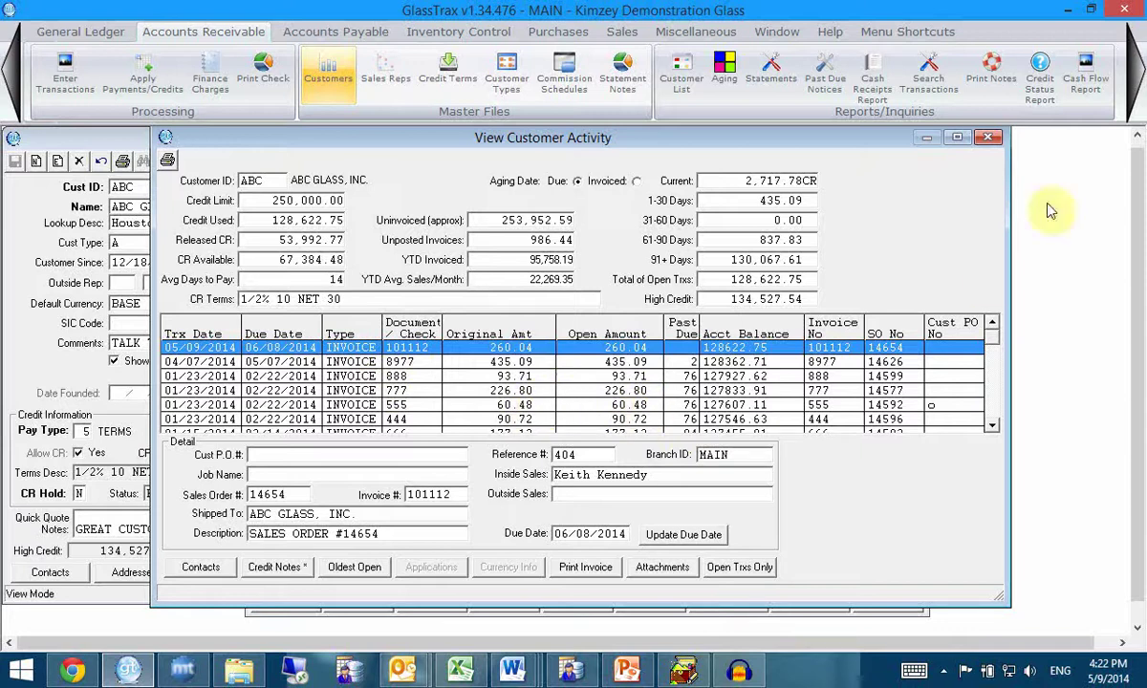
click(989, 136)
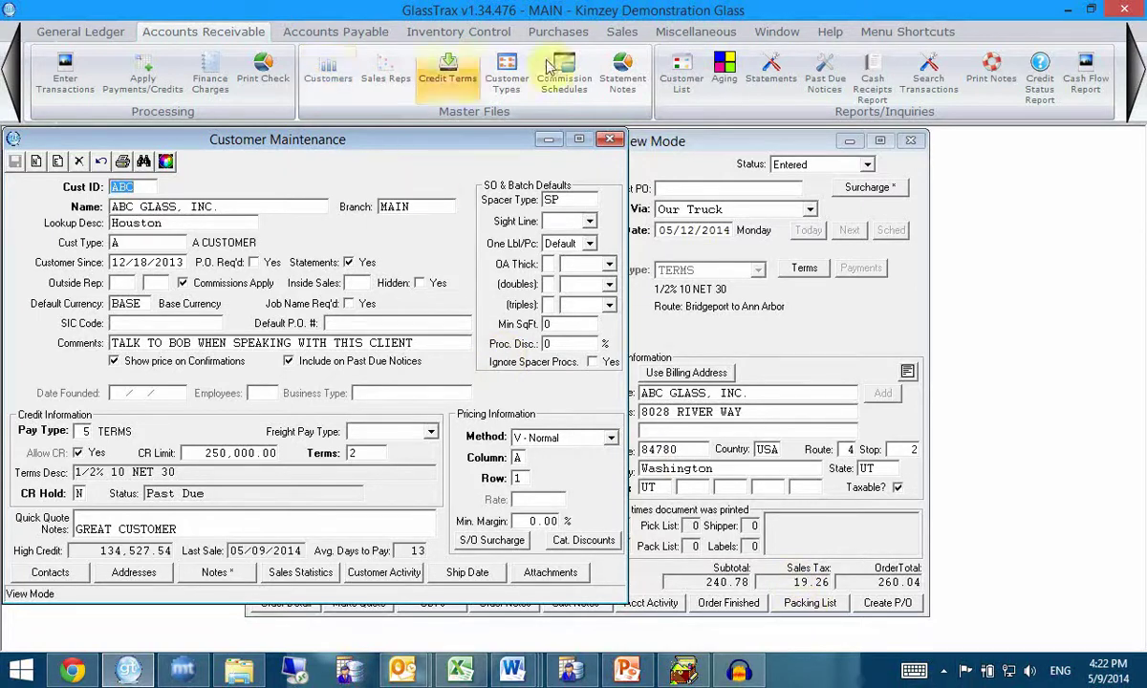
Bring up the available invoicing procedures in the Sales module
click(622, 31)
click(353, 80)
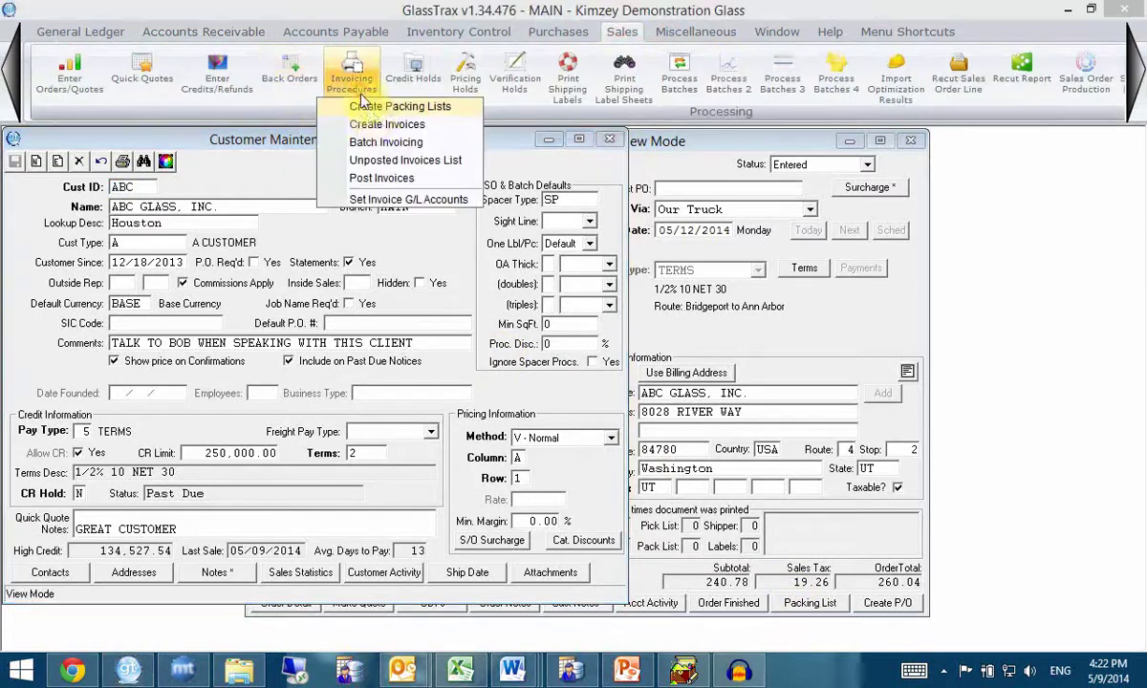